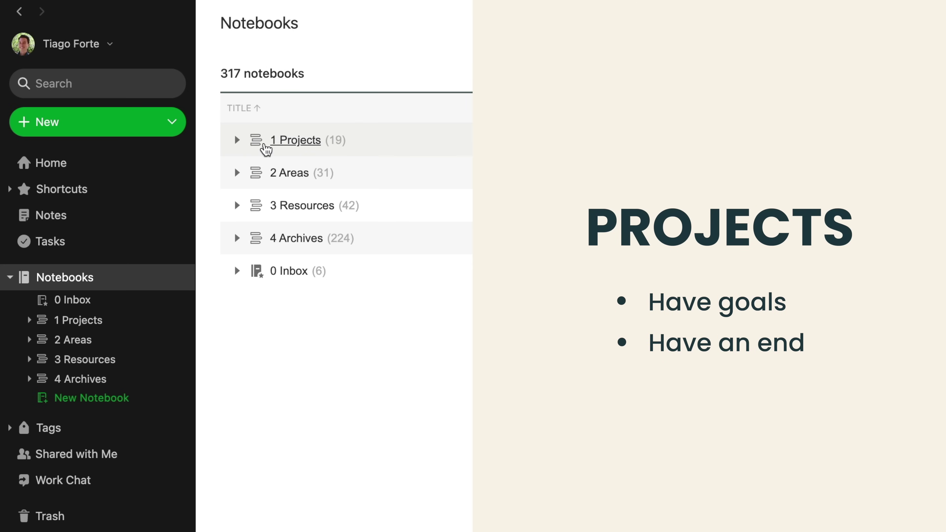
- Expand the 1 Projects stack and scroll through its 19 notebooks, such as 2021 taxes and BASB book launch
click(237, 140)
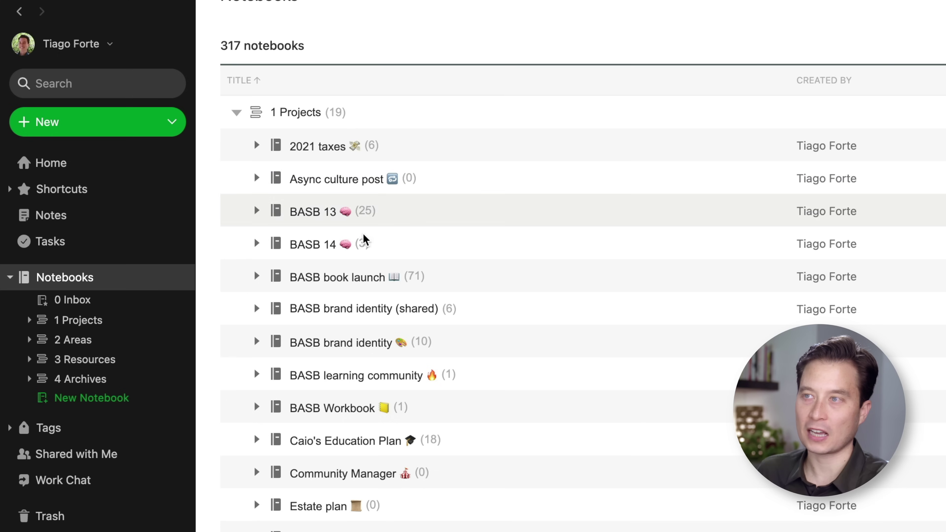
scroll(501, 268, down, 3)
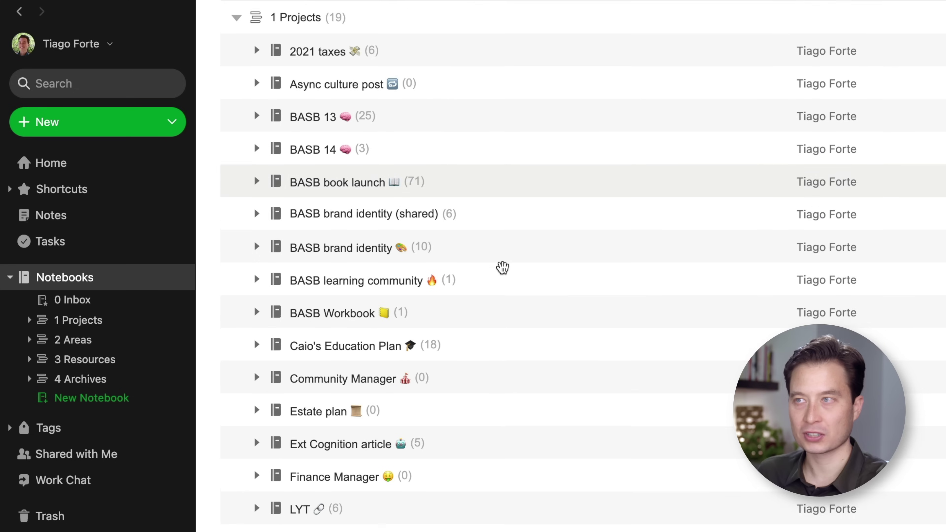
scroll(439, 303, down, 1)
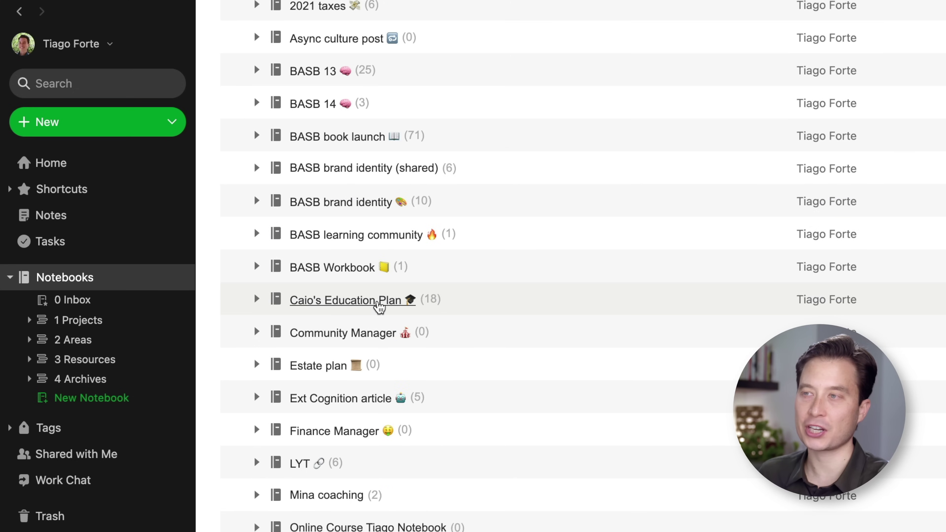
scroll(585, 357, up, 3)
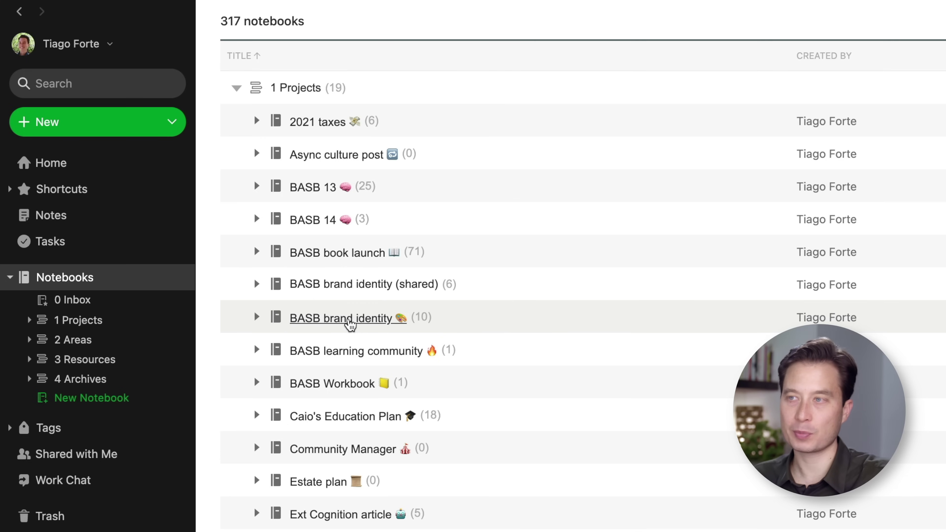
- Open the BASB brand identity notebook and browse its Fair Use Best Practices and sharedImage.png notes
click(343, 321)
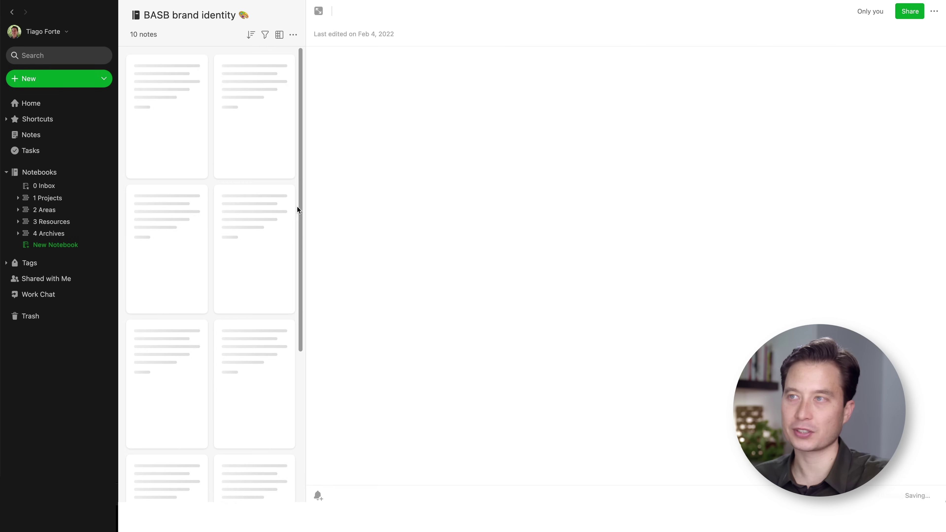
scroll(326, 233, down, 2)
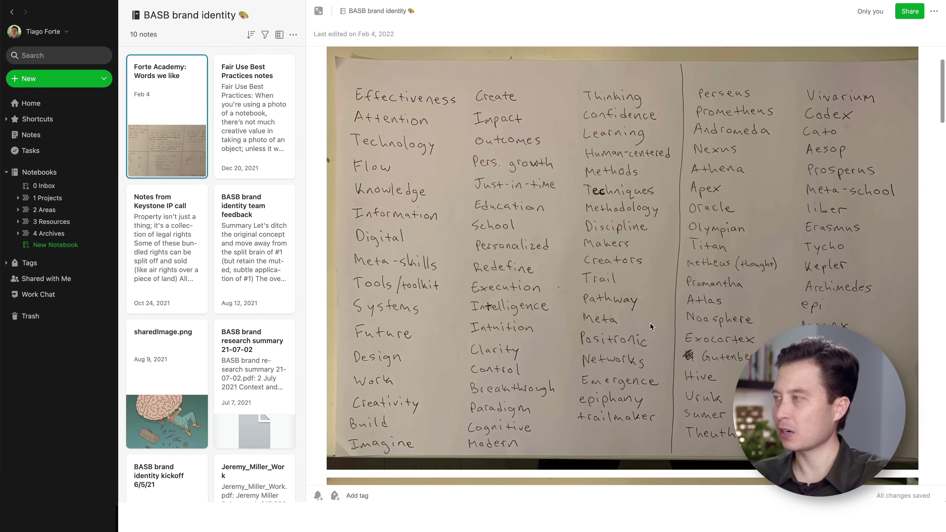
scroll(590, 296, up, 2)
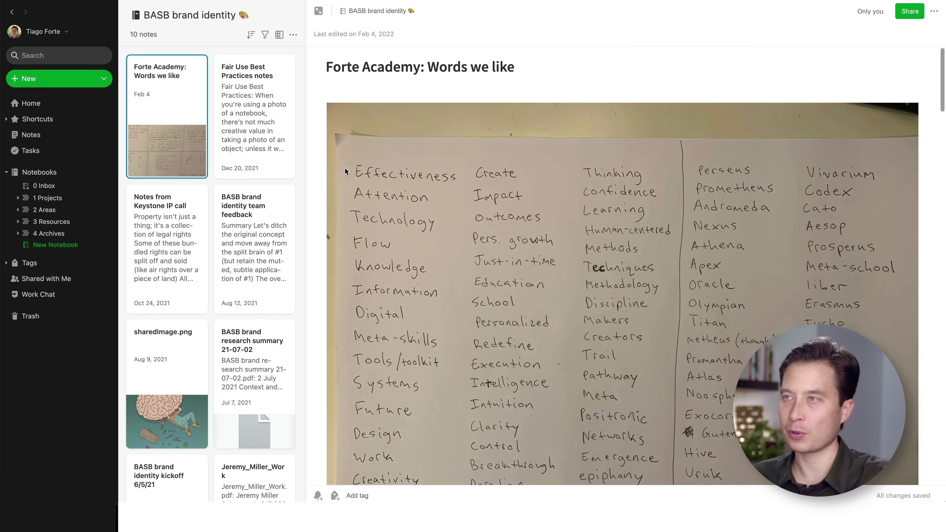
click(266, 127)
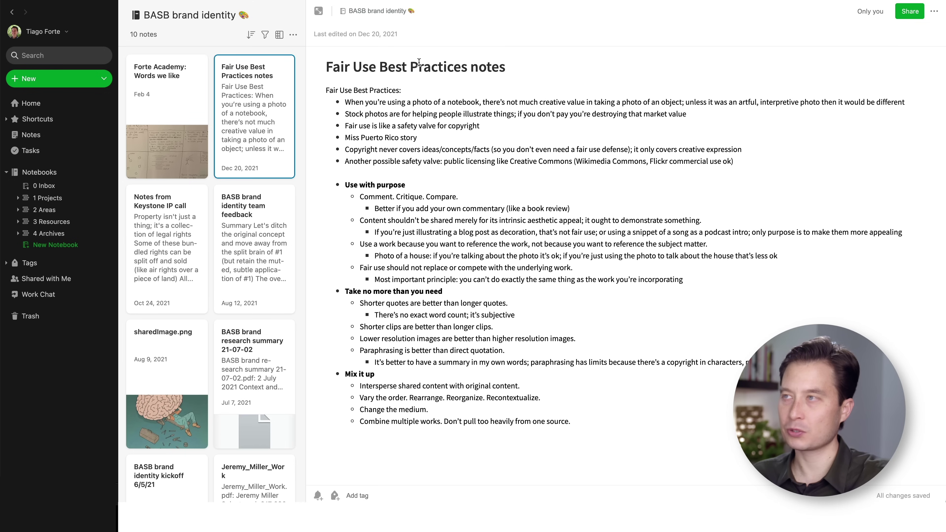
scroll(211, 261, down, 4)
click(166, 186)
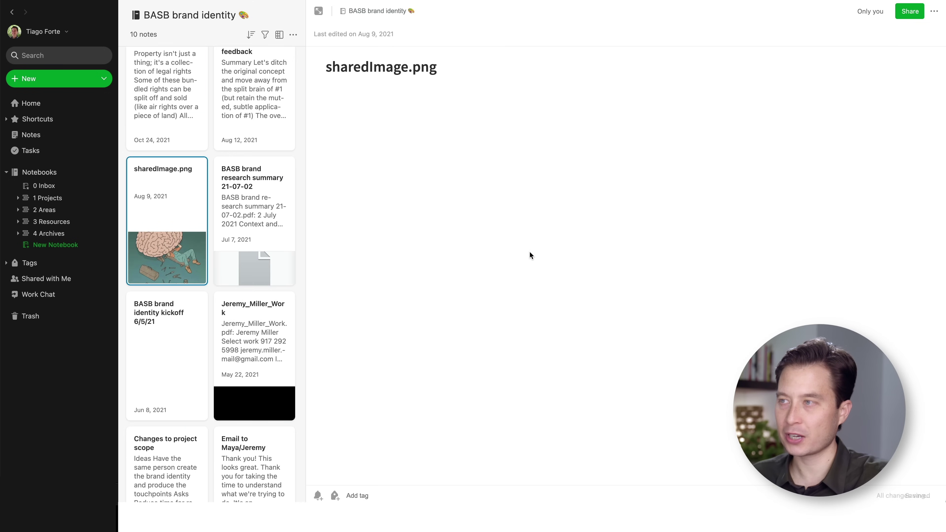
scroll(558, 238, down, 1)
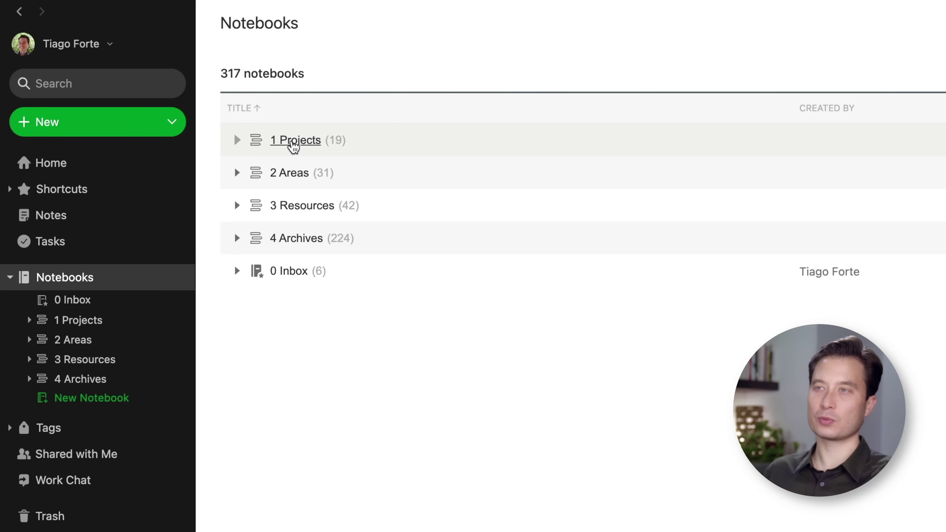
click(237, 173)
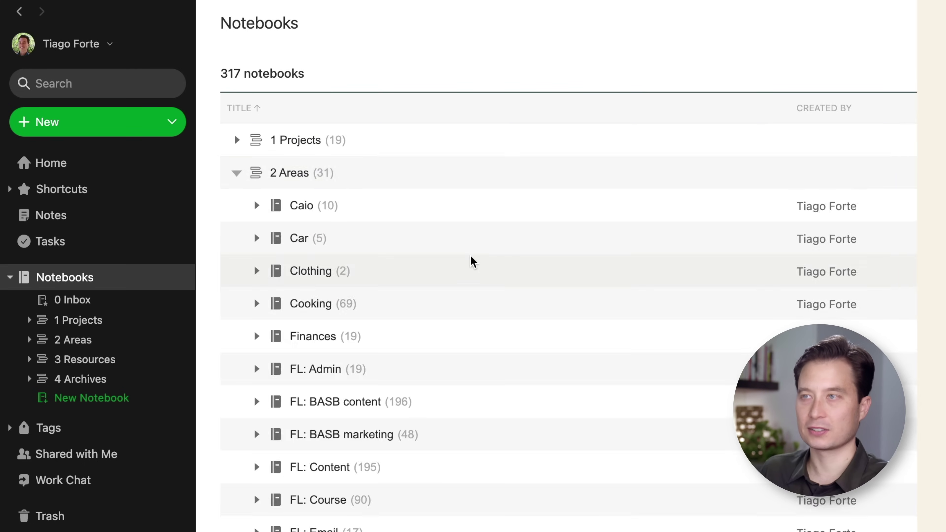
scroll(539, 296, down, 5)
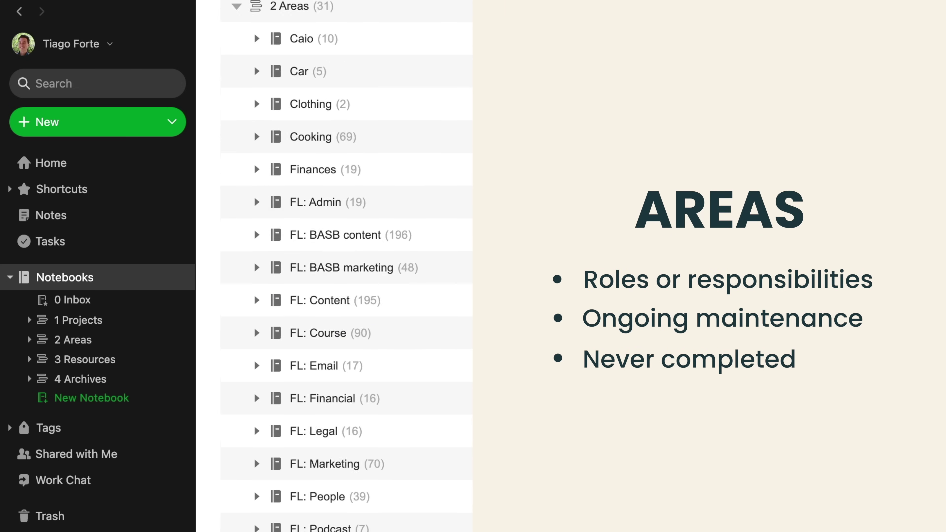
scroll(347, 266, down, 9)
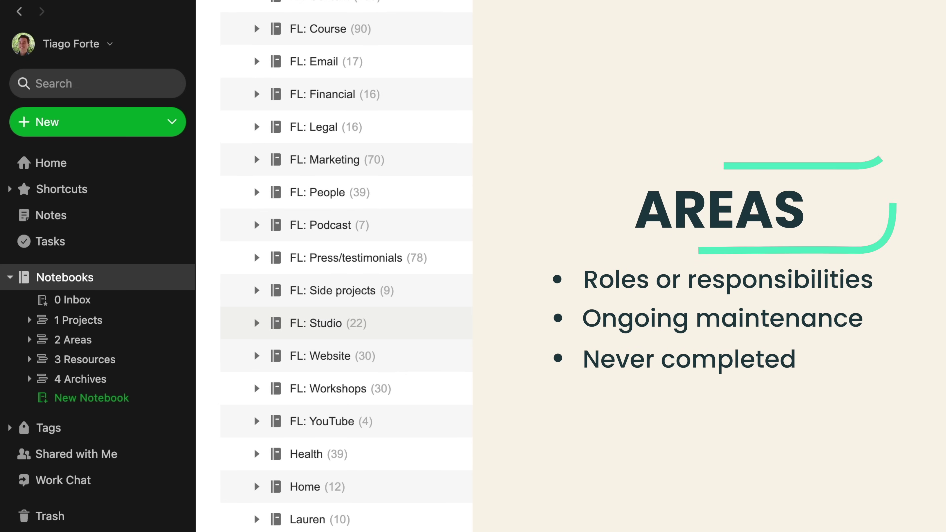
scroll(308, 185, up, 8)
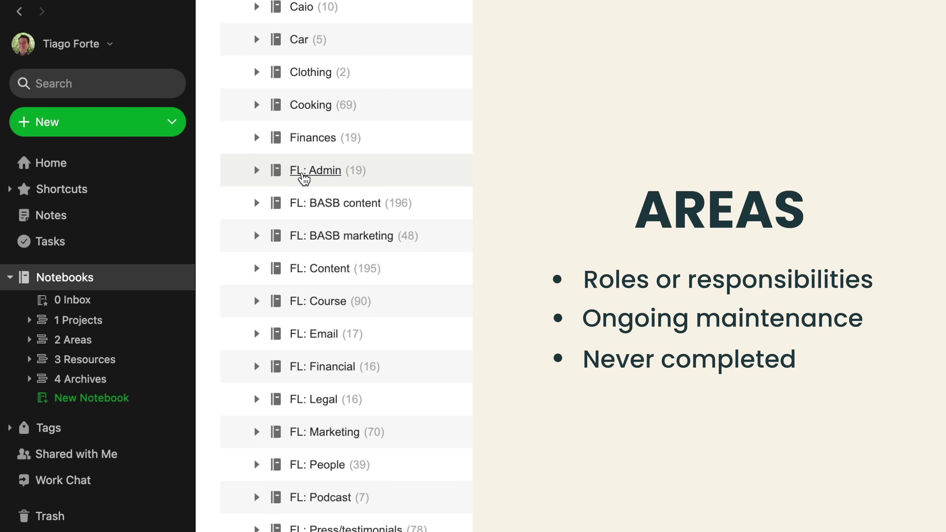
scroll(303, 179, up, 2)
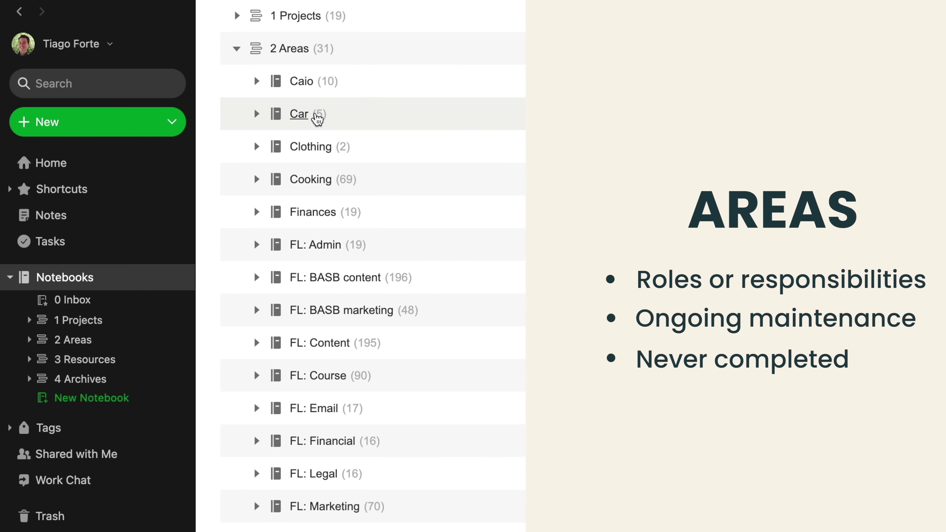
scroll(447, 365, down, 10)
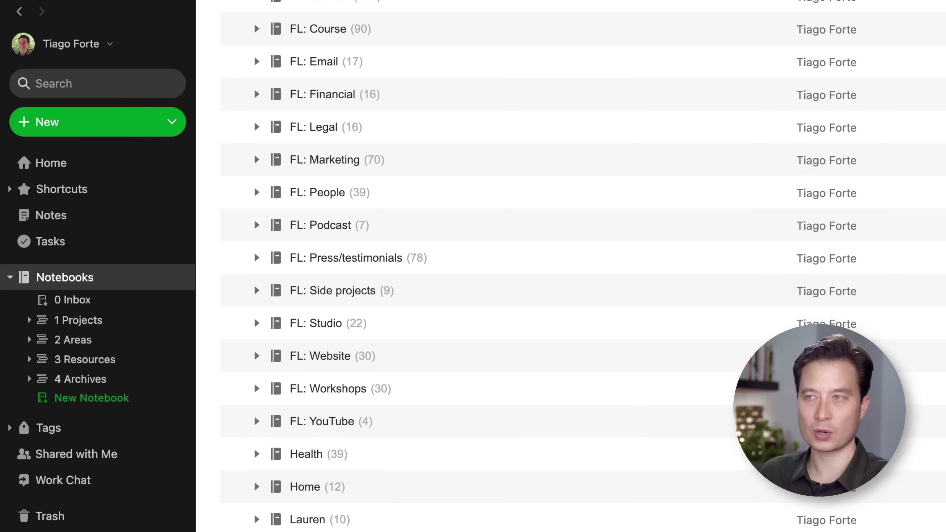
scroll(482, 382, up, 7)
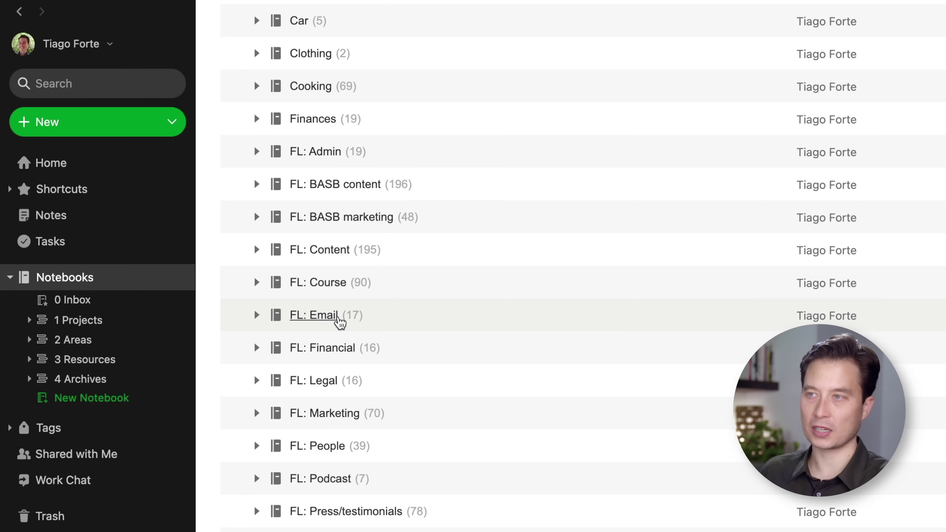
scroll(314, 319, down, 1)
scroll(314, 320, down, 3)
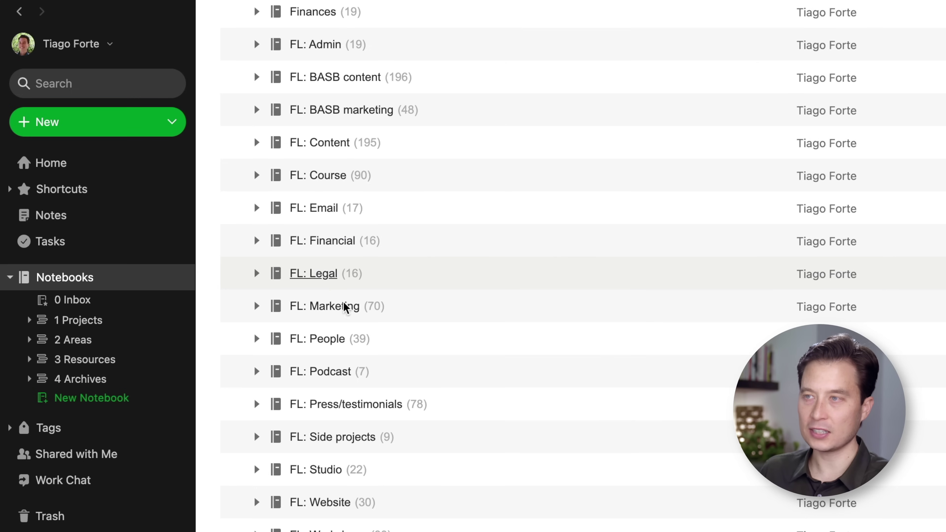
scroll(328, 387, down, 3)
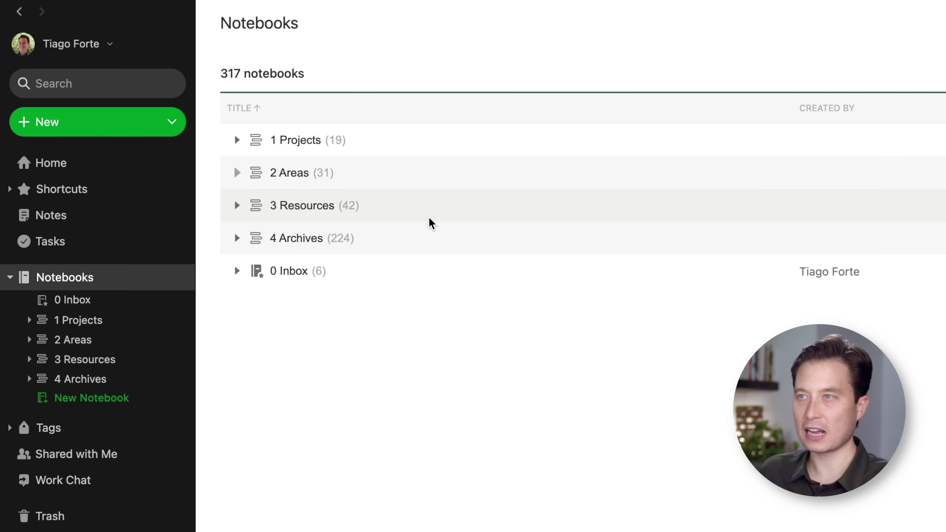
click(237, 206)
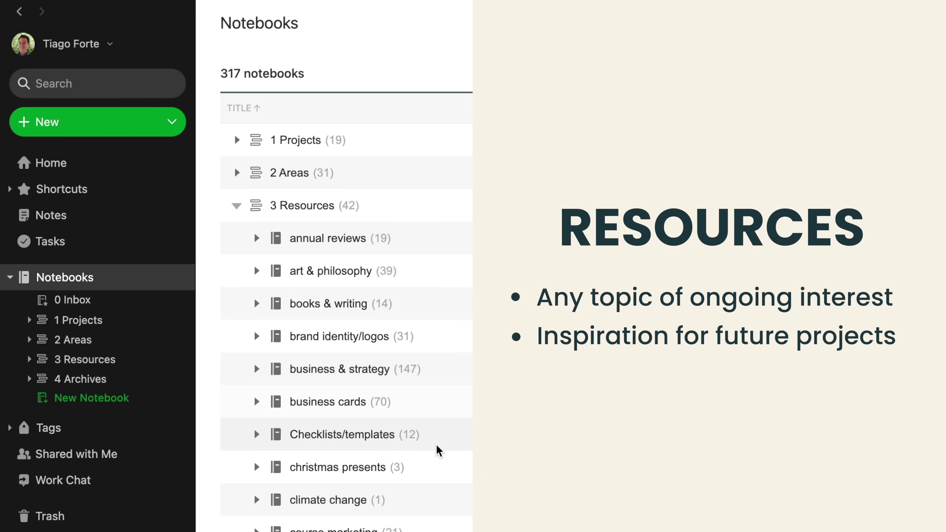
- Scroll down the 3 Resources notebooks and open the habits & behavior change notebook
scroll(457, 457, down, 2)
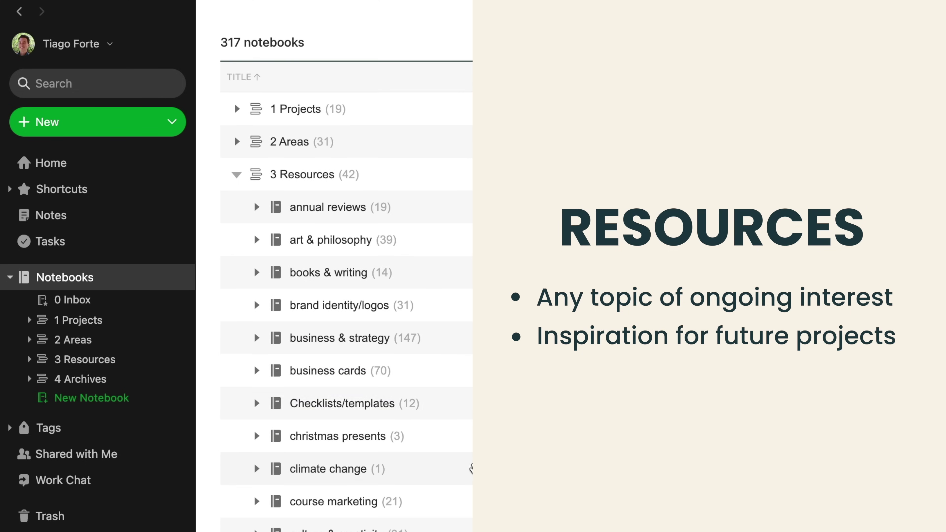
scroll(459, 455, down, 5)
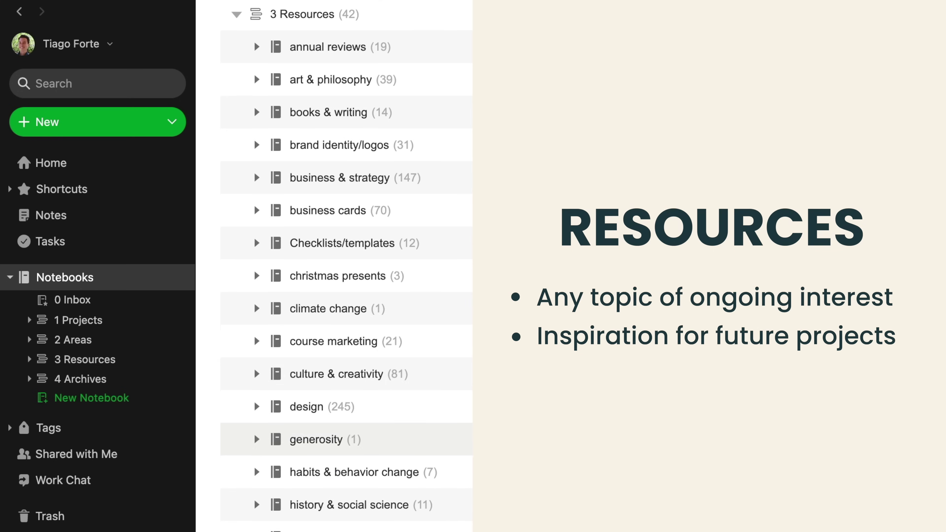
scroll(347, 371, down, 2)
scroll(346, 371, down, 13)
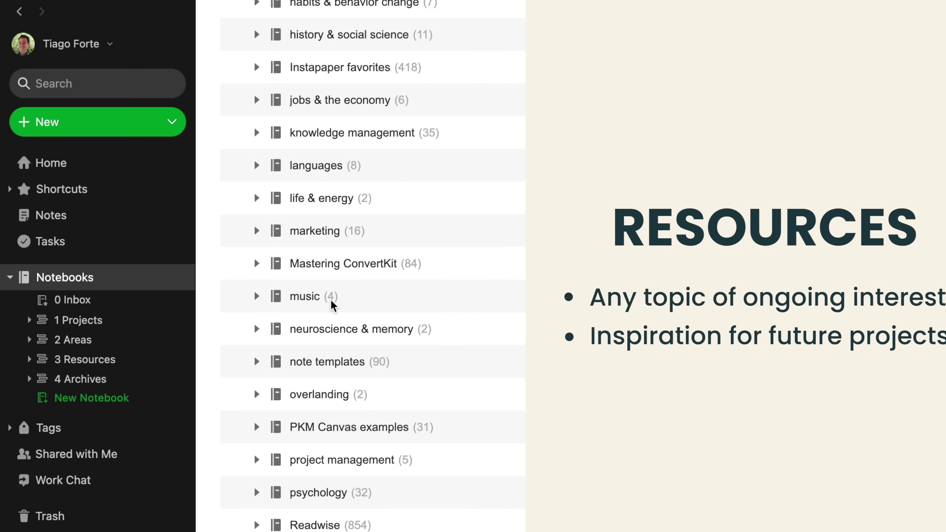
scroll(504, 395, down, 5)
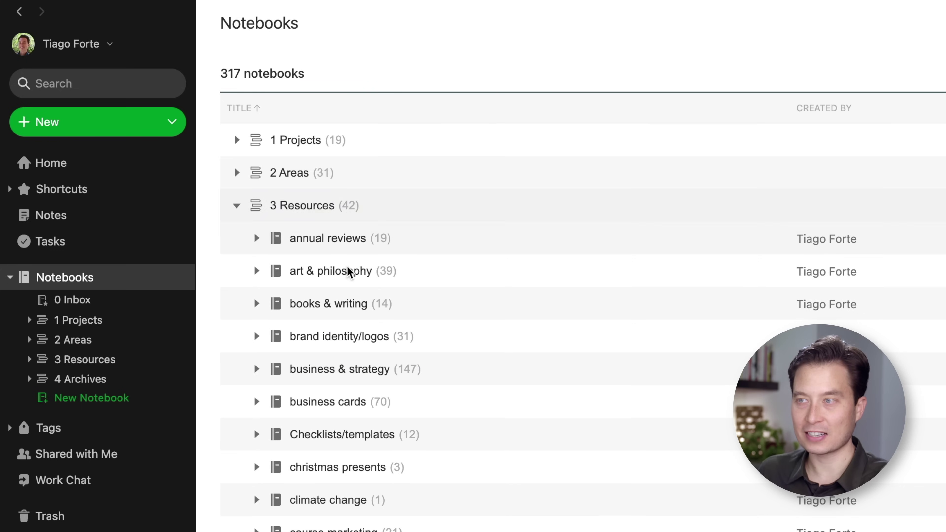
scroll(429, 419, down, 2)
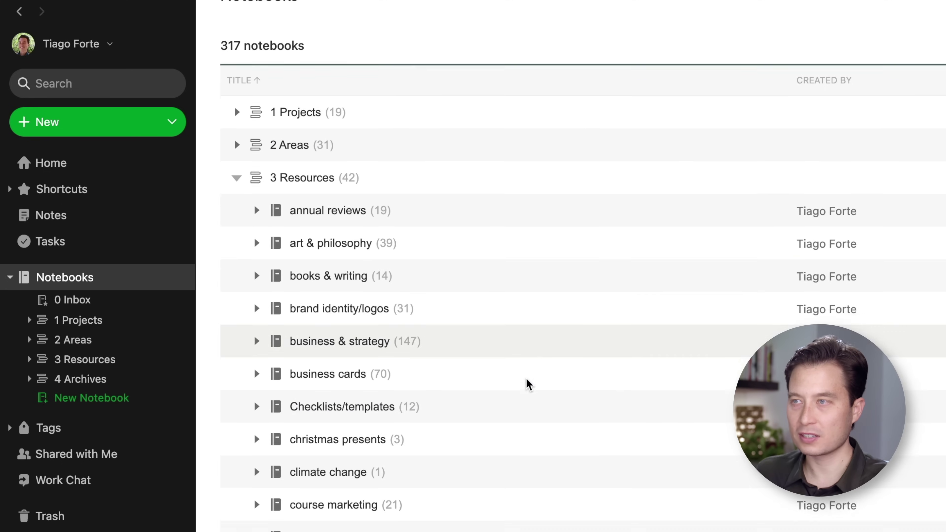
scroll(507, 359, down, 8)
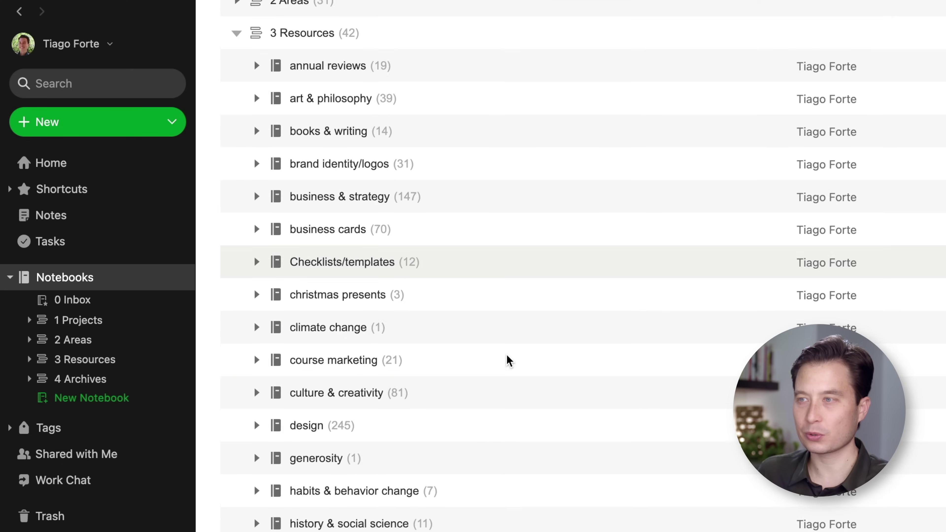
scroll(507, 359, down, 3)
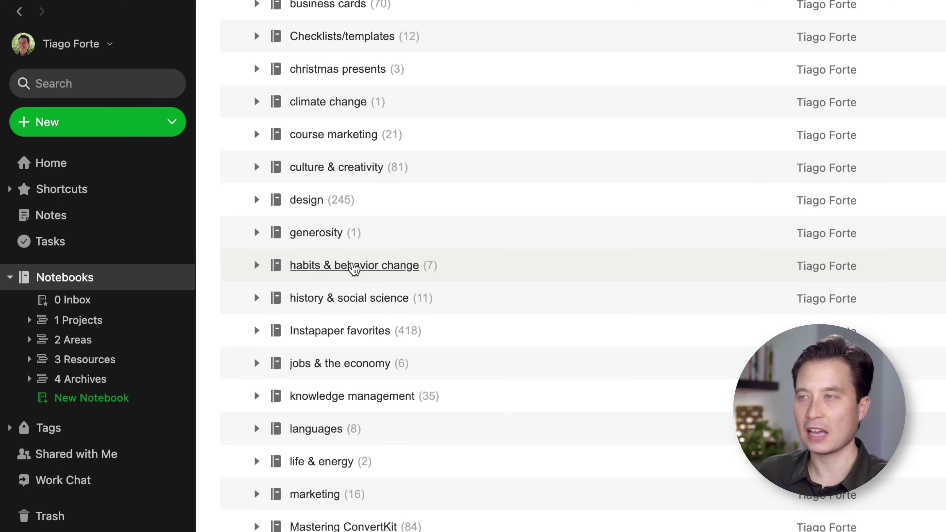
click(359, 266)
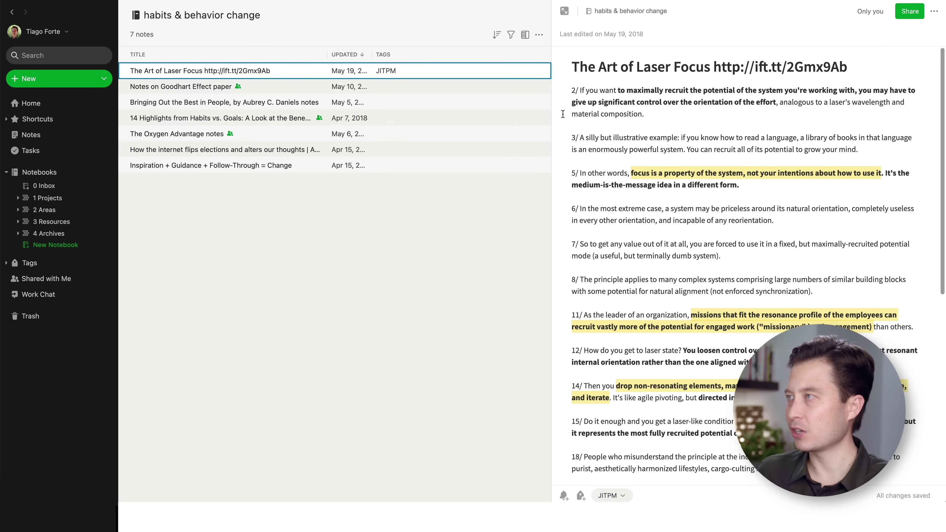
- Browse The Art of Laser Focus, Goodhart Effect and Habits vs. Goals notes, then return to Notebooks
drag(712, 67, 572, 68)
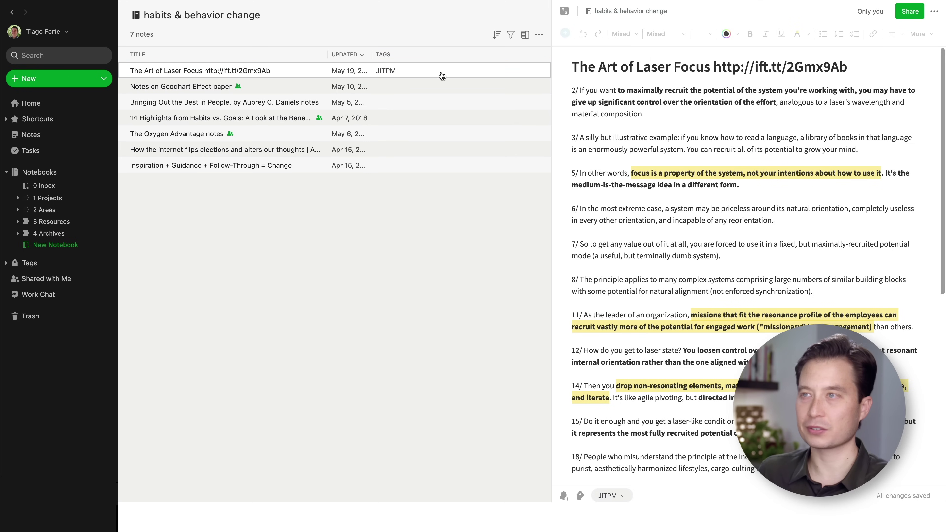
click(187, 90)
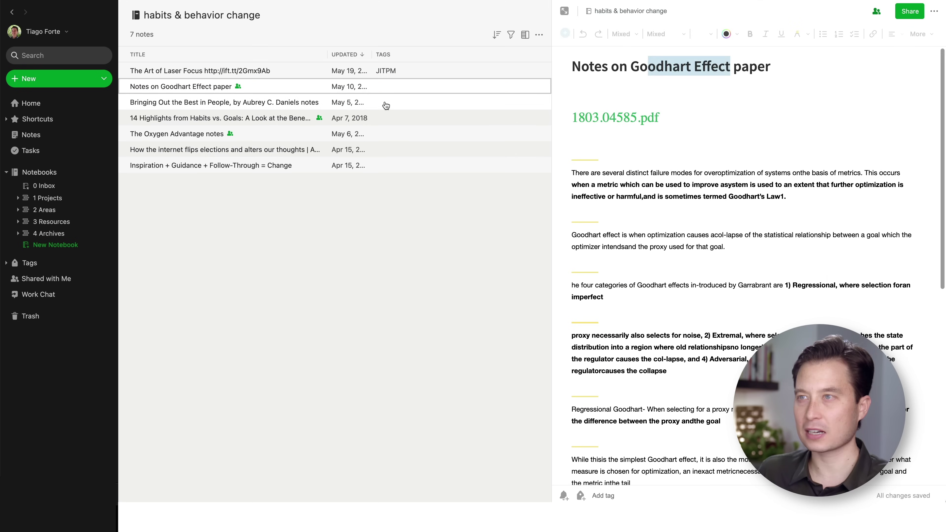
click(195, 119)
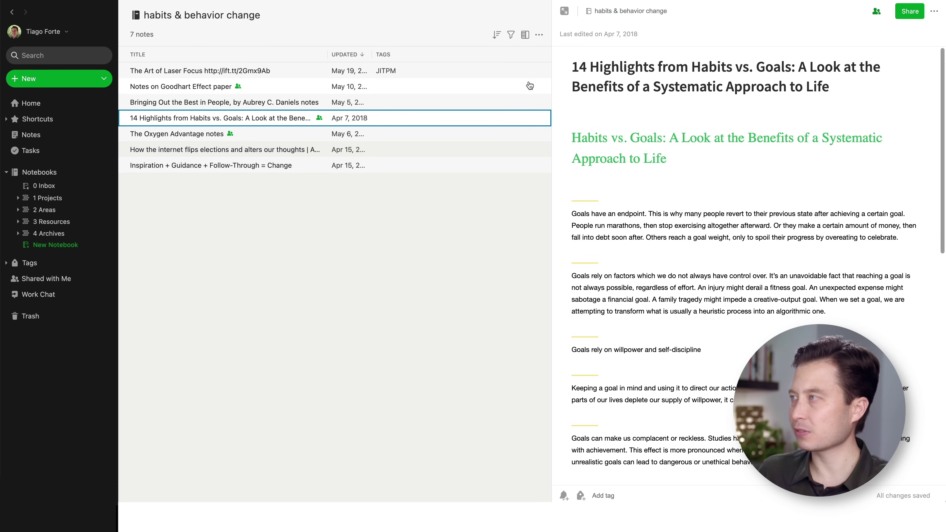
drag(694, 67, 793, 70)
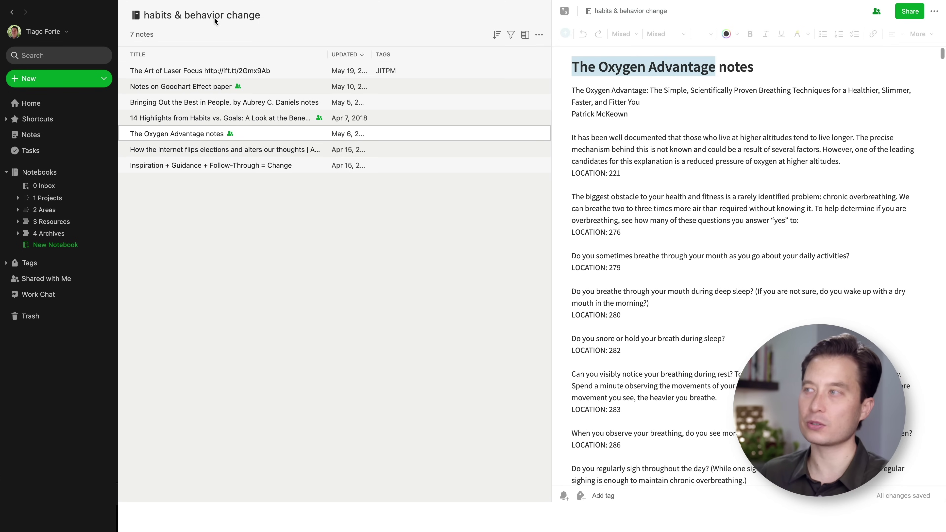
click(53, 175)
- Drag habits & behavior change toward 1 Projects, then collapse the 3 Resources stack
scroll(198, 191, down, 5)
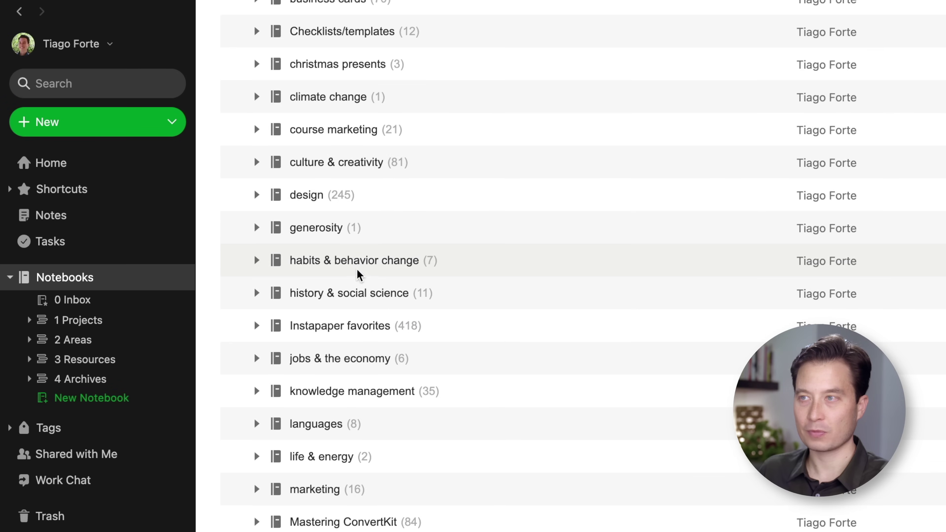
drag(352, 265, 80, 278)
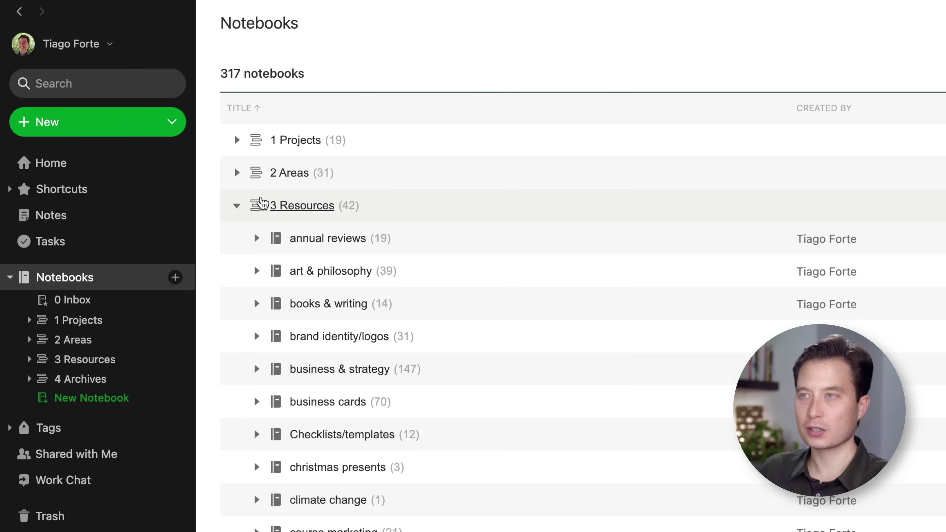
click(237, 205)
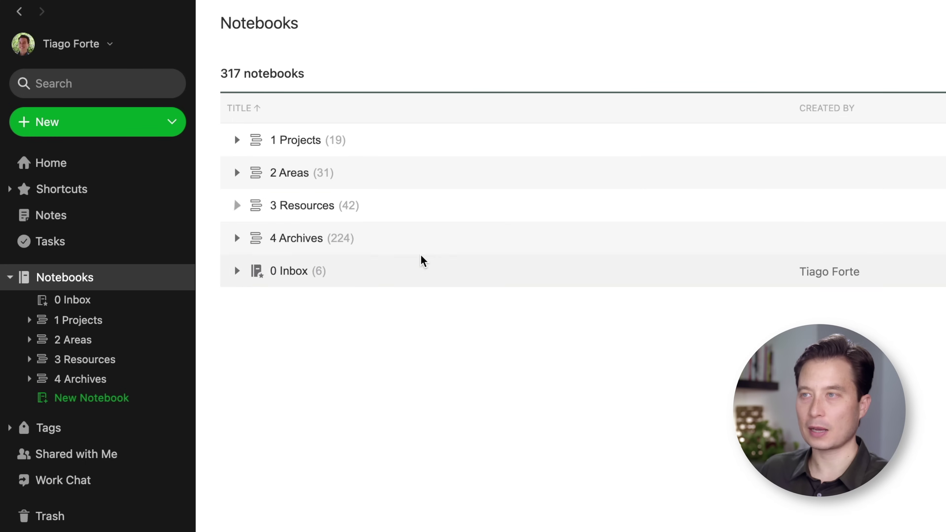
- Expand the 4 Archives stack, scroll through its archived notebooks and open MX apartment
click(238, 239)
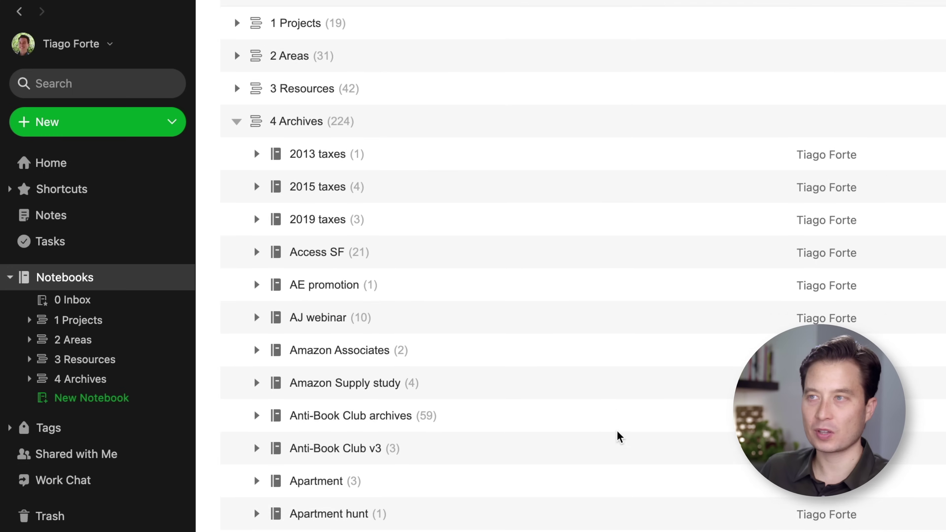
scroll(485, 335, down, 1)
scroll(483, 316, down, 5)
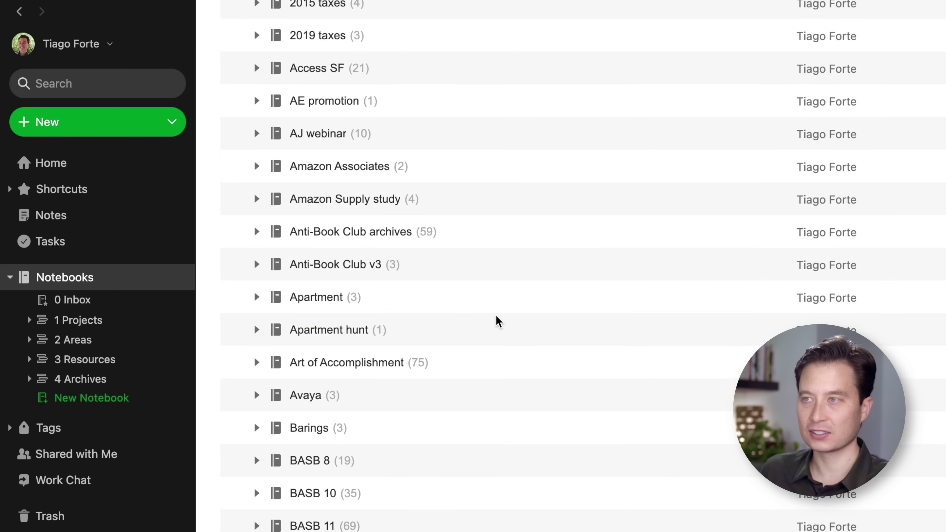
scroll(451, 313, down, 1)
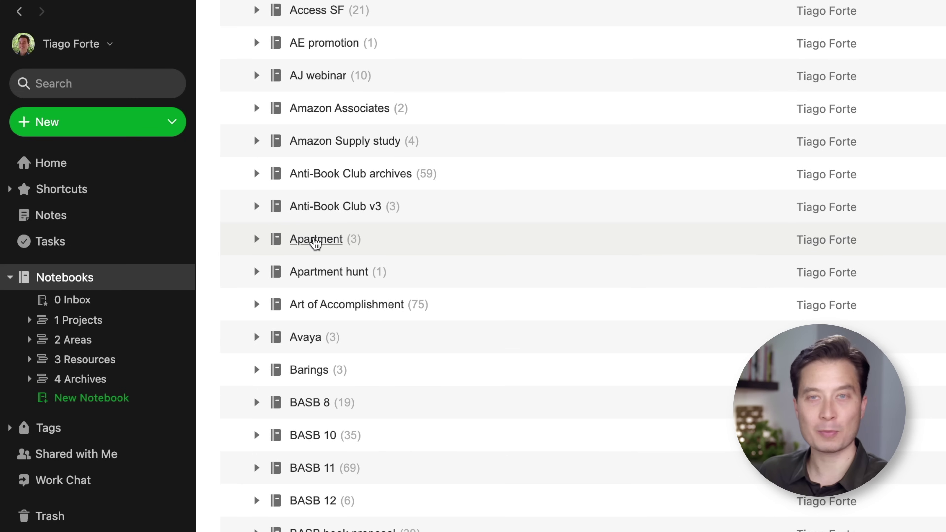
scroll(484, 294, down, 4)
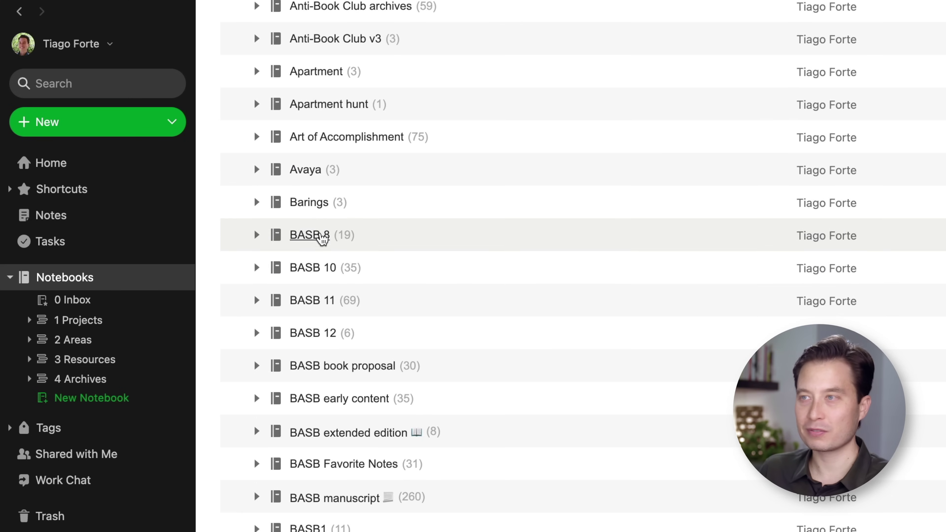
scroll(551, 338, down, 15)
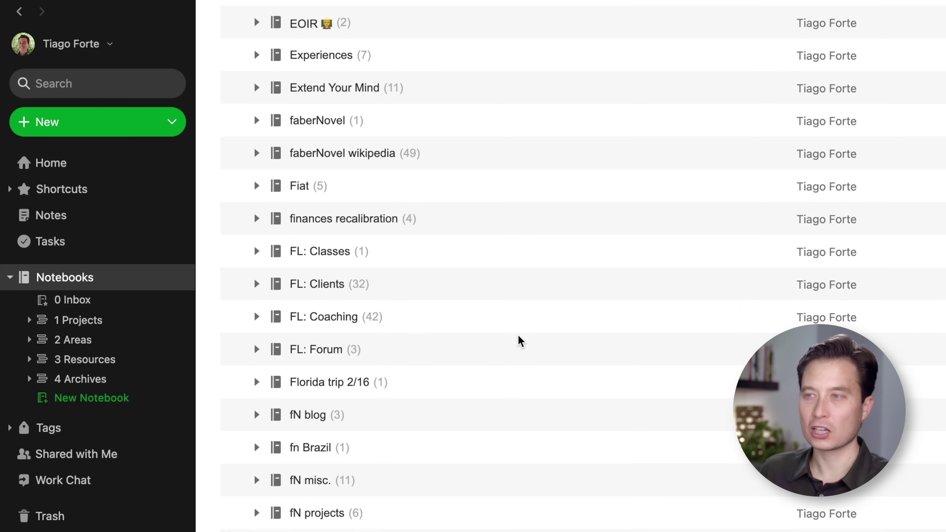
scroll(506, 337, down, 7)
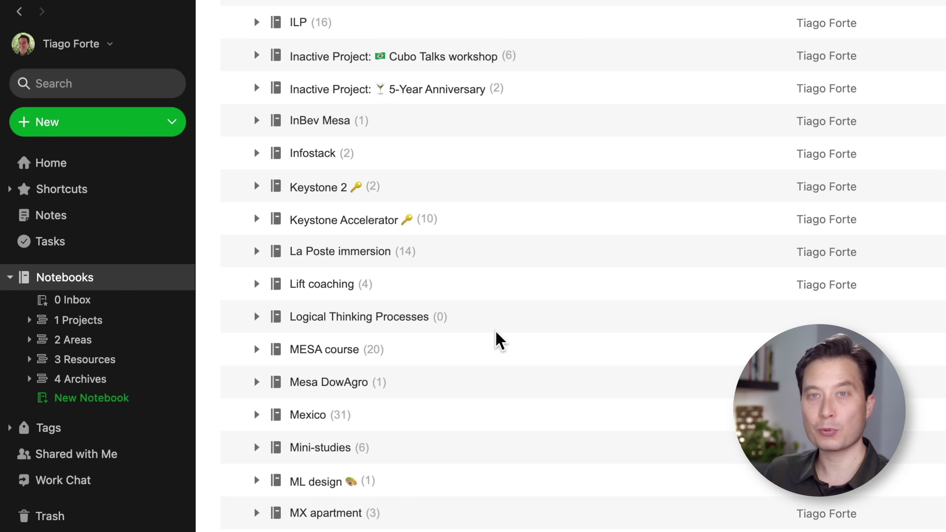
scroll(499, 340, down, 3)
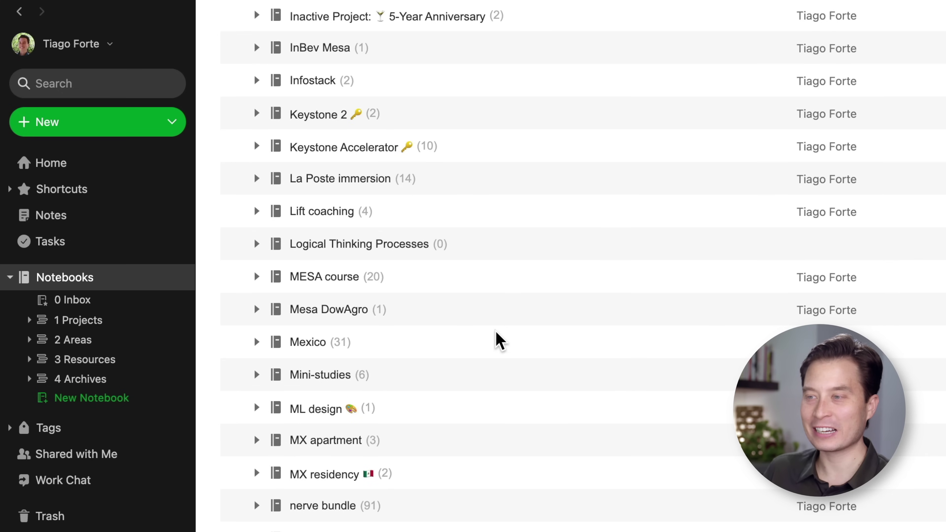
scroll(499, 340, down, 5)
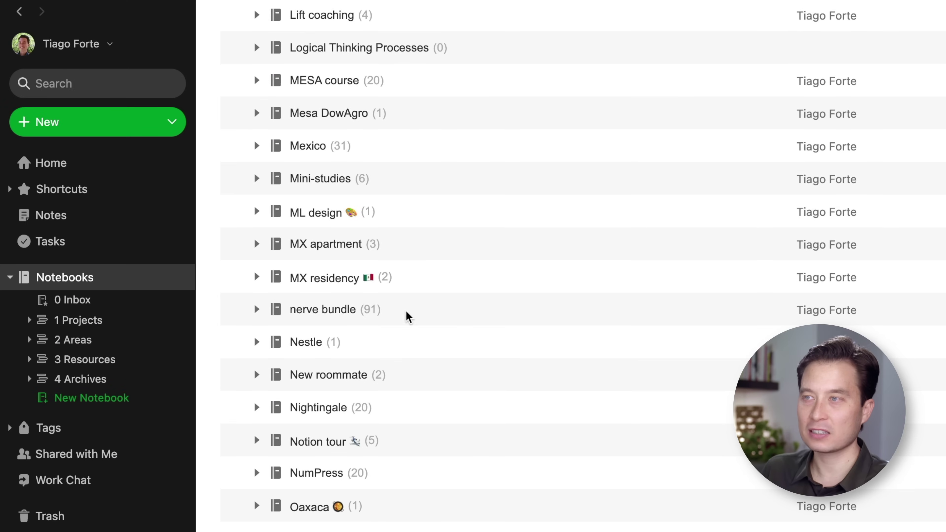
click(328, 246)
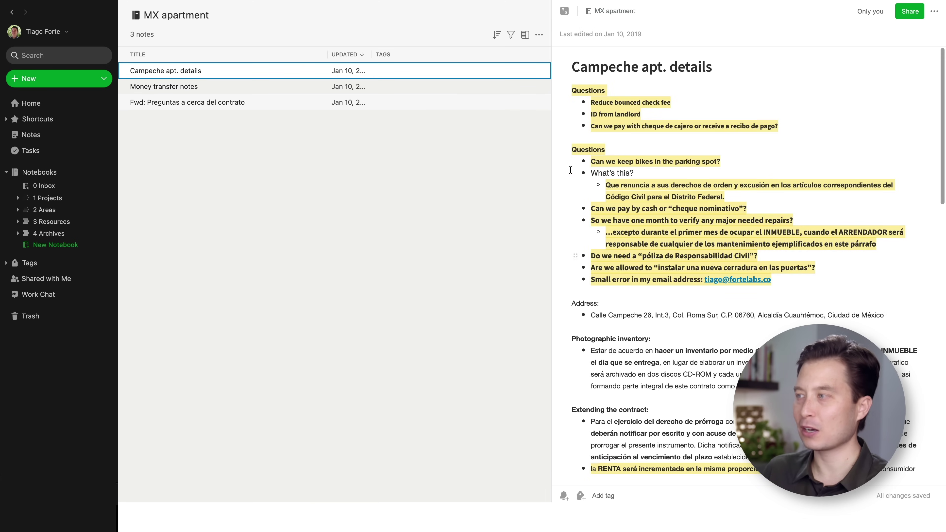
- Browse the MX apartment notes, from Money transfer notes to Fwd: Preguntas a cerca del contrato
key(Down)
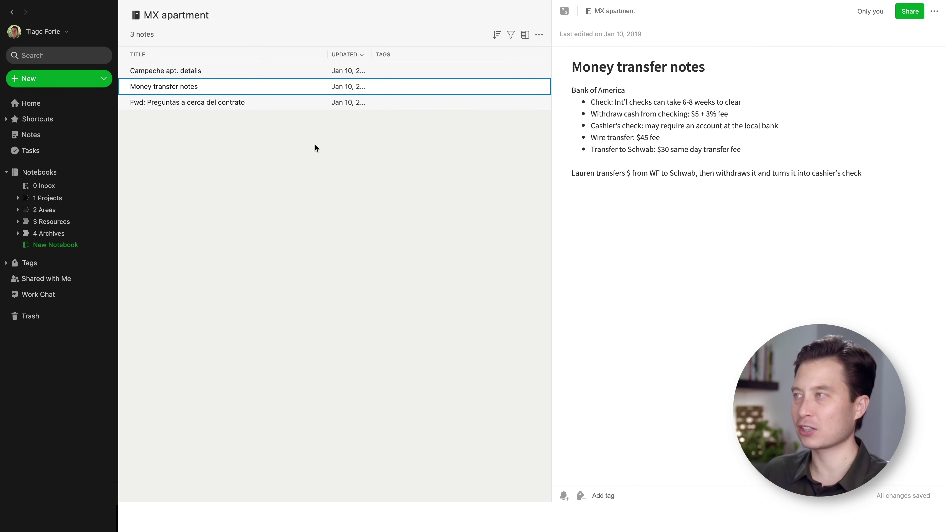
click(207, 106)
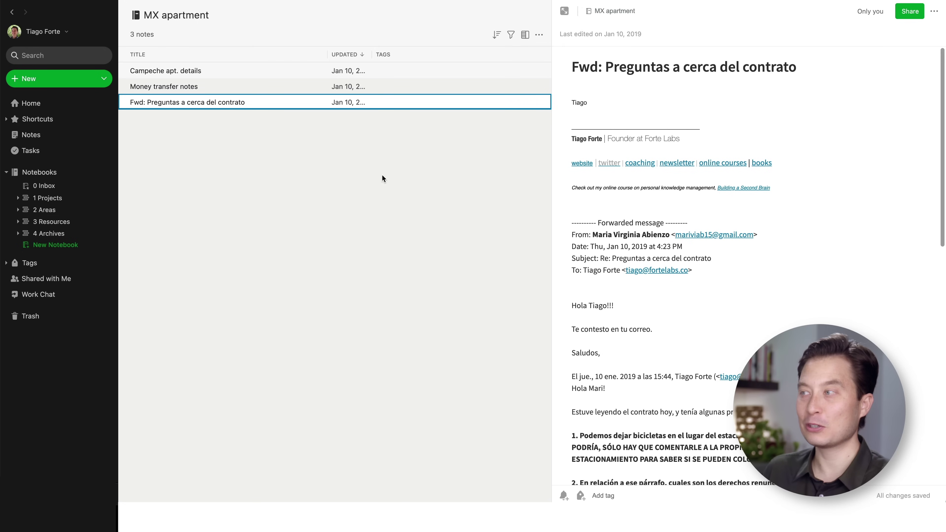